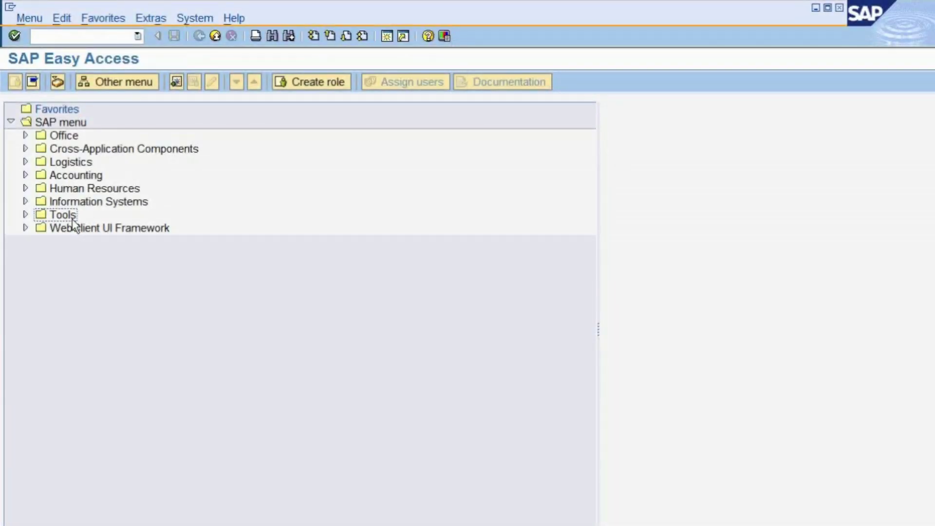
Expand Tools > Customizing > IMG in the SAP menu and select SPRO - Execute Project.
{"action": "left_click", "coordinate": [72, 218]}
{"action": "left_click", "coordinate": [25, 215]}
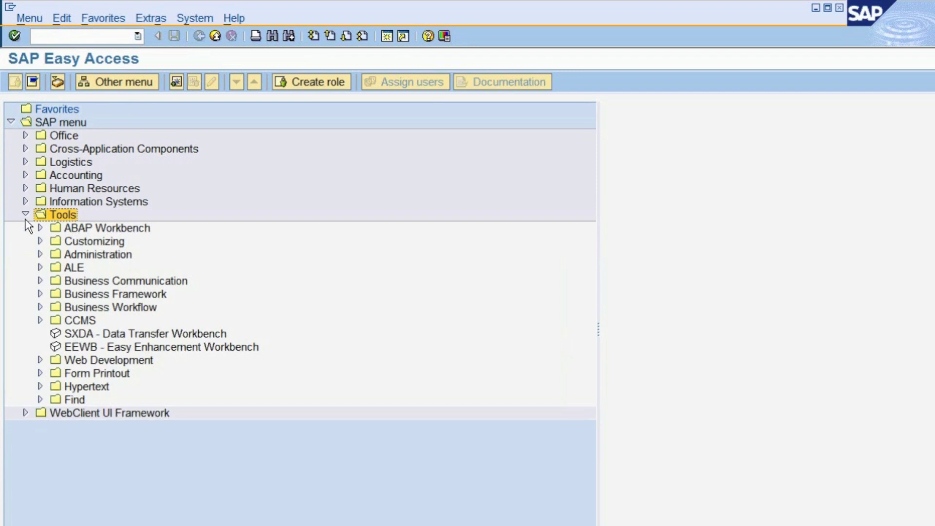
{"action": "left_click", "coordinate": [94, 243]}
{"action": "left_click", "coordinate": [40, 240]}
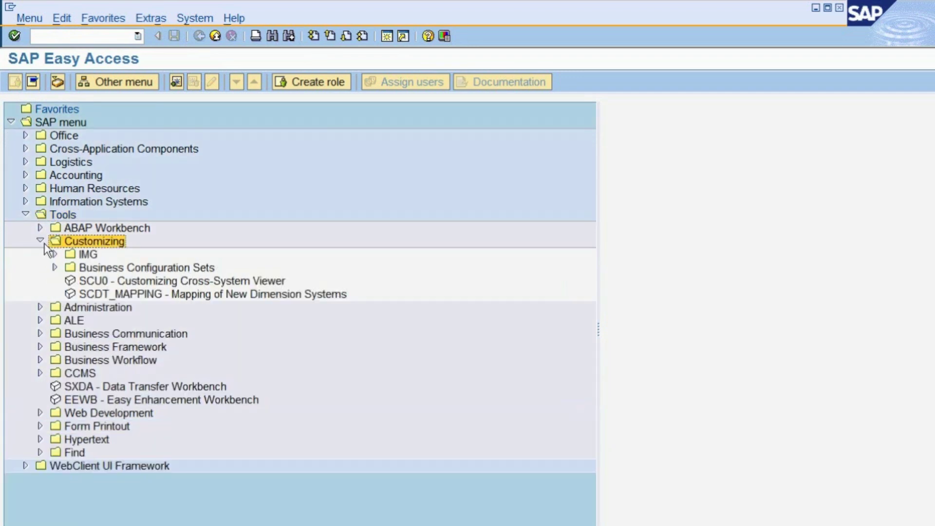
{"action": "left_click", "coordinate": [91, 255]}
{"action": "left_click", "coordinate": [54, 255]}
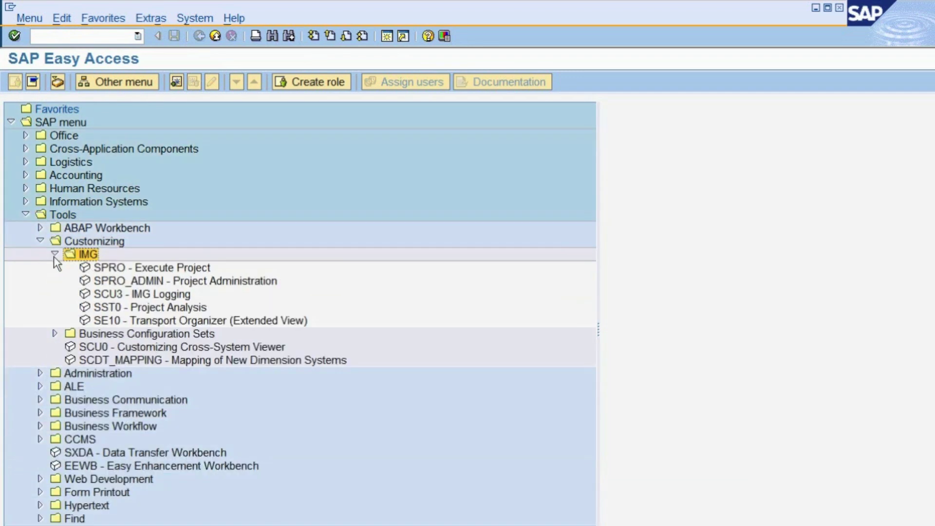
{"action": "left_click", "coordinate": [167, 269]}
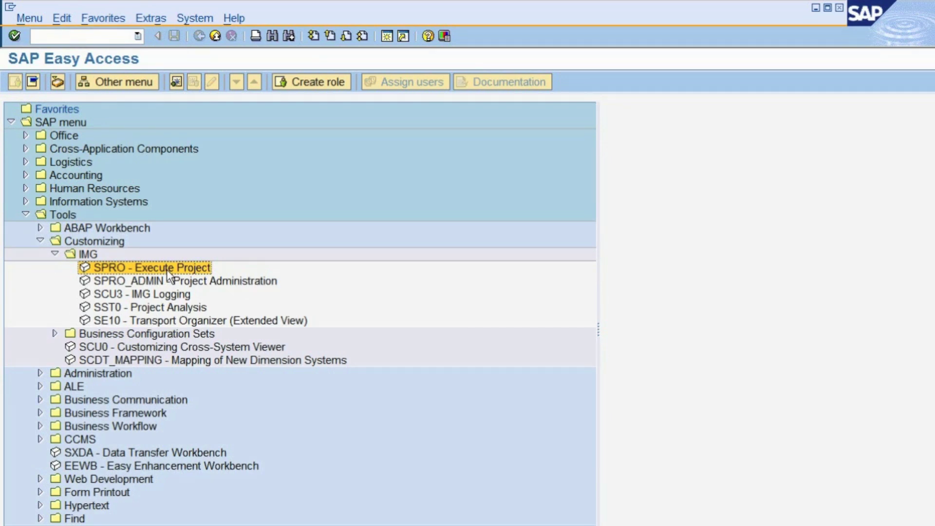
Run SPRO, view the SAP Reference IMG, then return to the project worklist.
{"action": "double_click", "coordinate": [116, 271]}
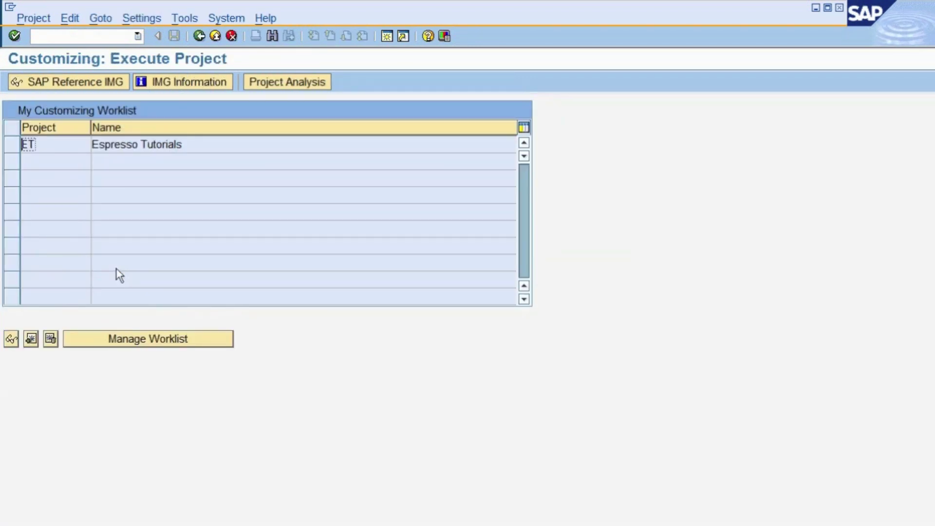
{"action": "left_click", "coordinate": [56, 84]}
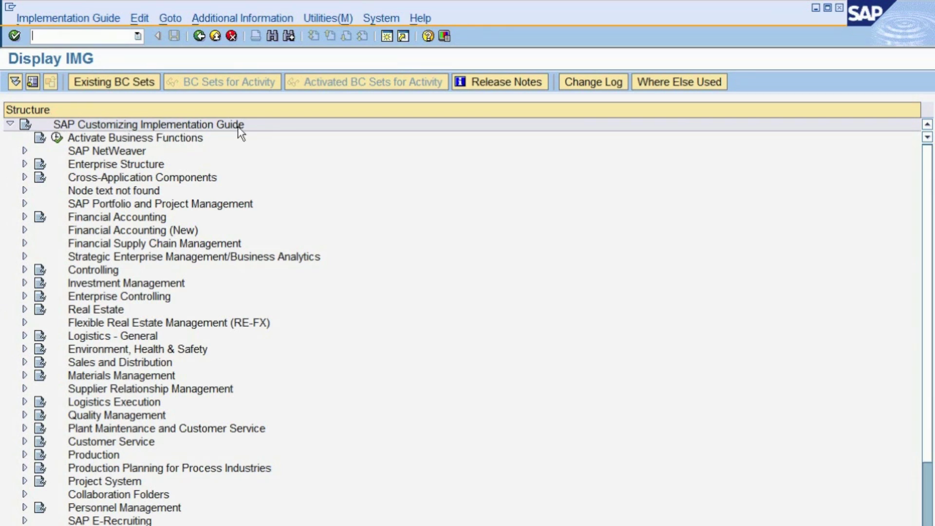
{"action": "left_click", "coordinate": [200, 36]}
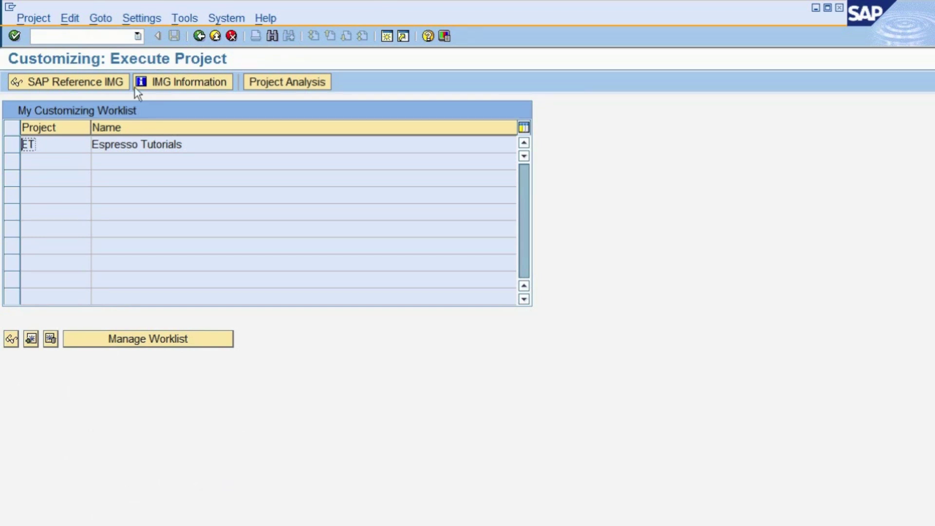
Open customizing project ET (Espresso Tutorials) from My Customizing Worklist.
{"action": "left_click_drag", "start_coordinate": [56, 146], "coordinate": [11, 147]}
{"action": "left_click_drag", "start_coordinate": [198, 144], "coordinate": [80, 146]}
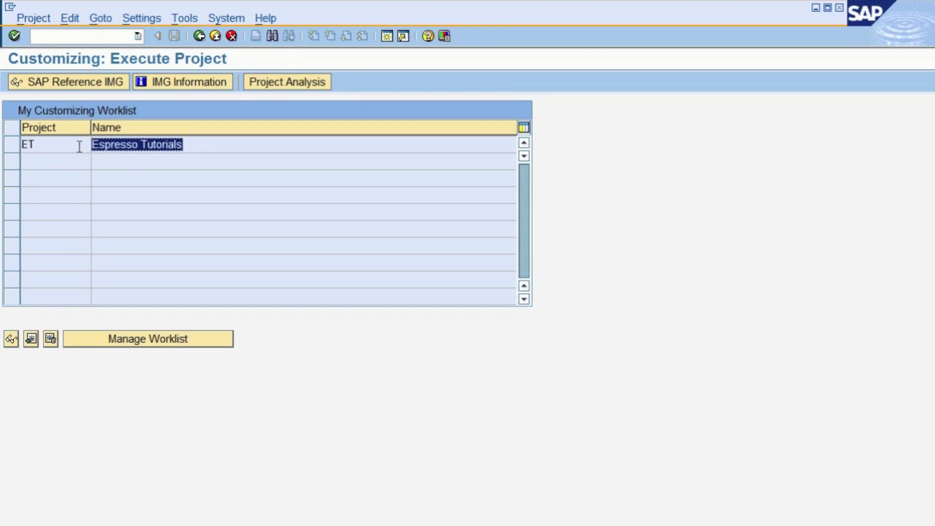
{"action": "left_click", "coordinate": [48, 145]}
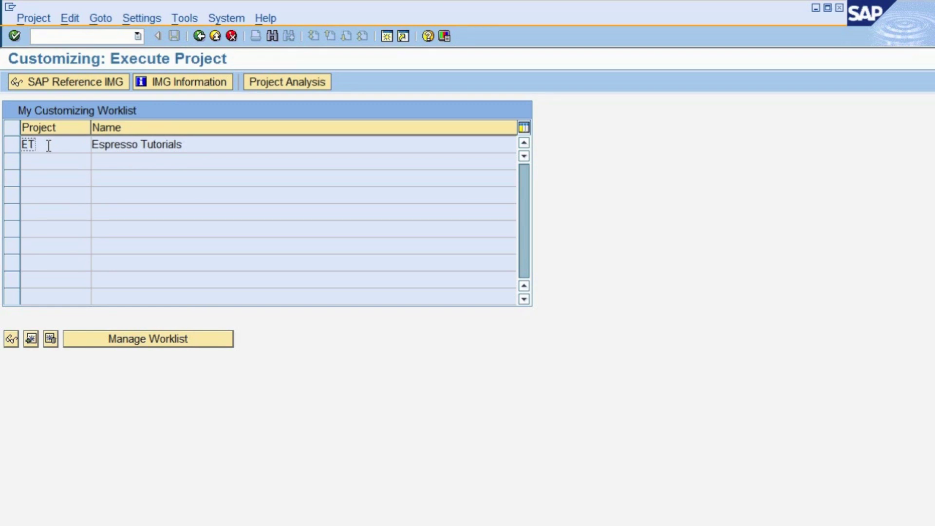
{"action": "double_click", "coordinate": [53, 148]}
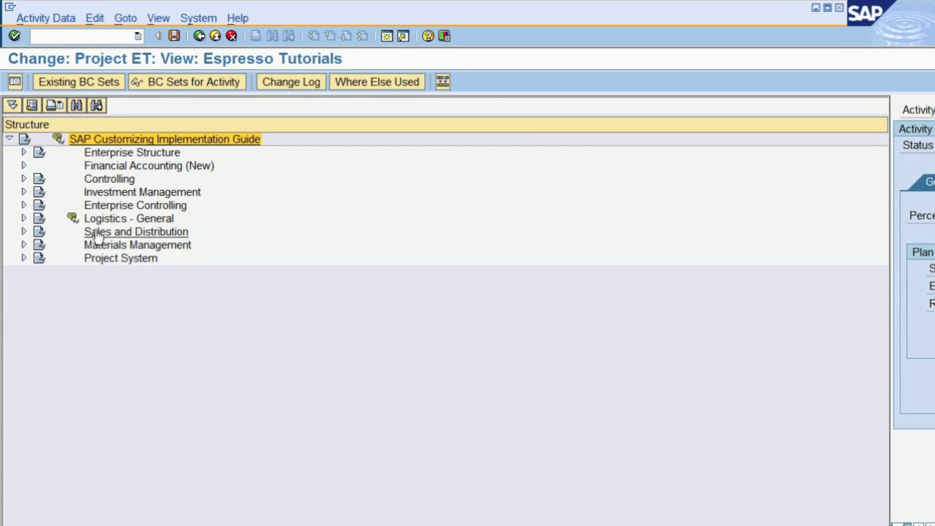
Run Enterprise Structure > Definition > Financial Accounting > Edit, Copy, Delete, Check Company Code, choosing Edit Company Code Data.
{"action": "left_click", "coordinate": [90, 154]}
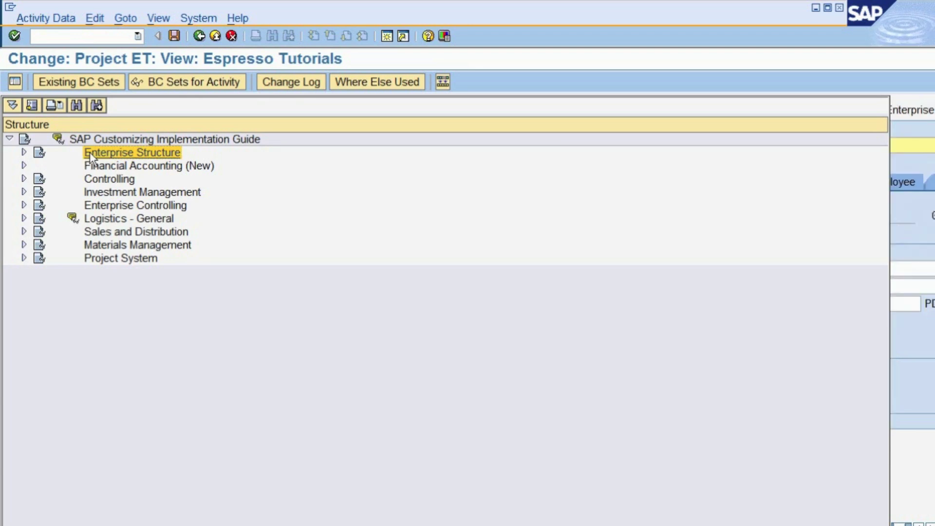
{"action": "left_click", "coordinate": [23, 152]}
{"action": "left_click", "coordinate": [116, 178]}
{"action": "left_click", "coordinate": [38, 178]}
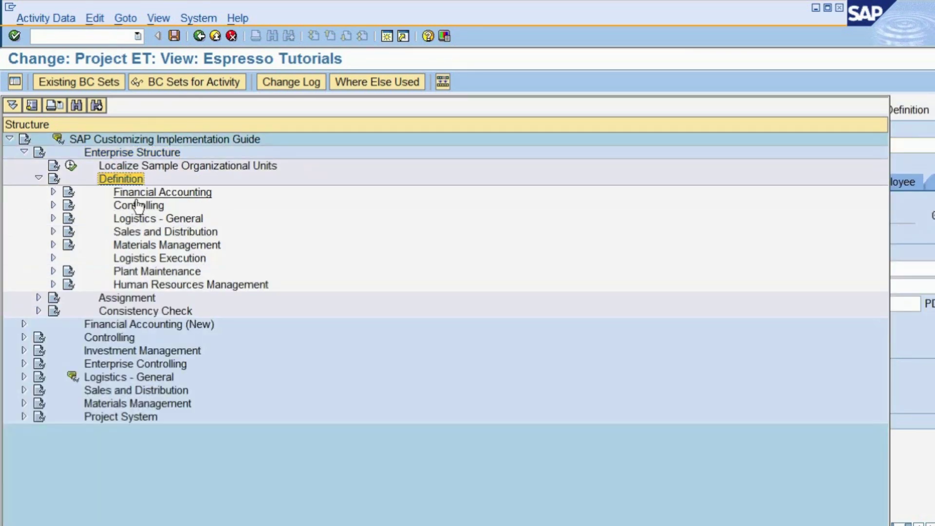
{"action": "left_click", "coordinate": [146, 192]}
{"action": "left_click", "coordinate": [52, 192]}
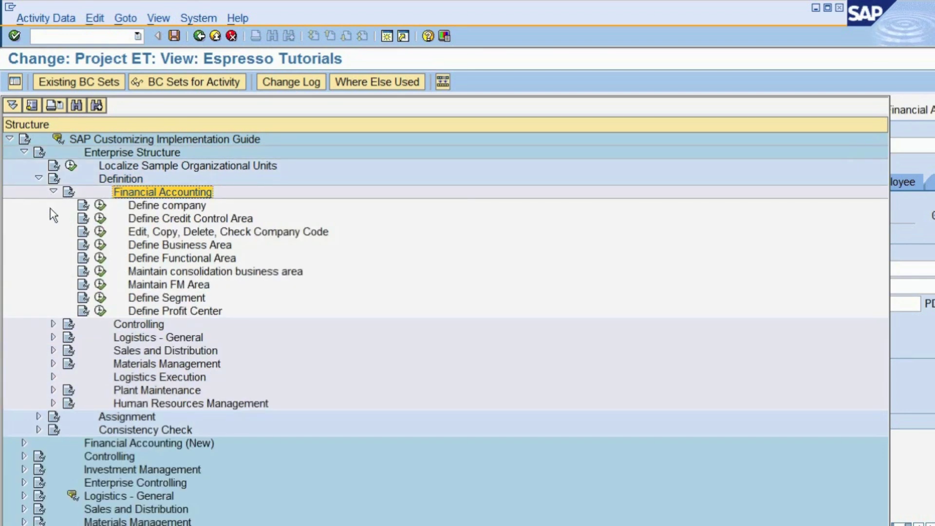
{"action": "left_click", "coordinate": [142, 233]}
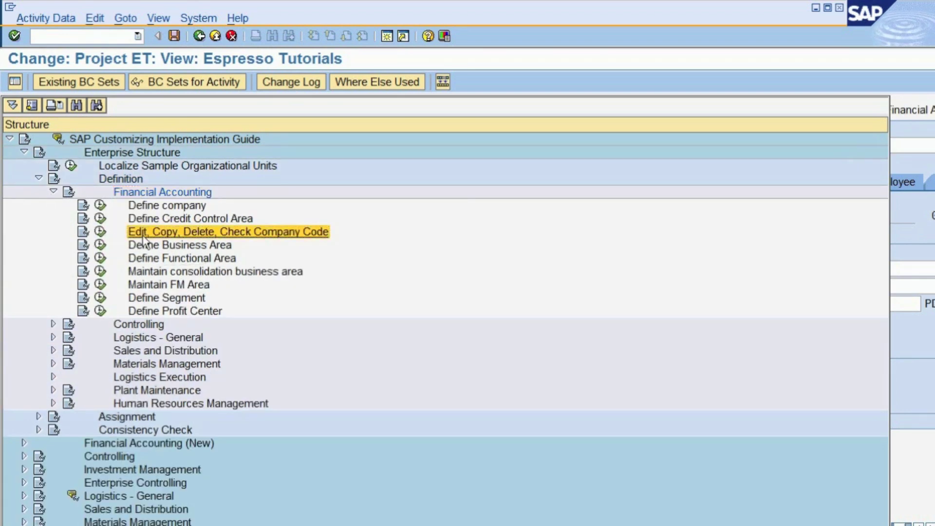
{"action": "left_click", "coordinate": [100, 231]}
{"action": "double_click", "coordinate": [97, 184]}
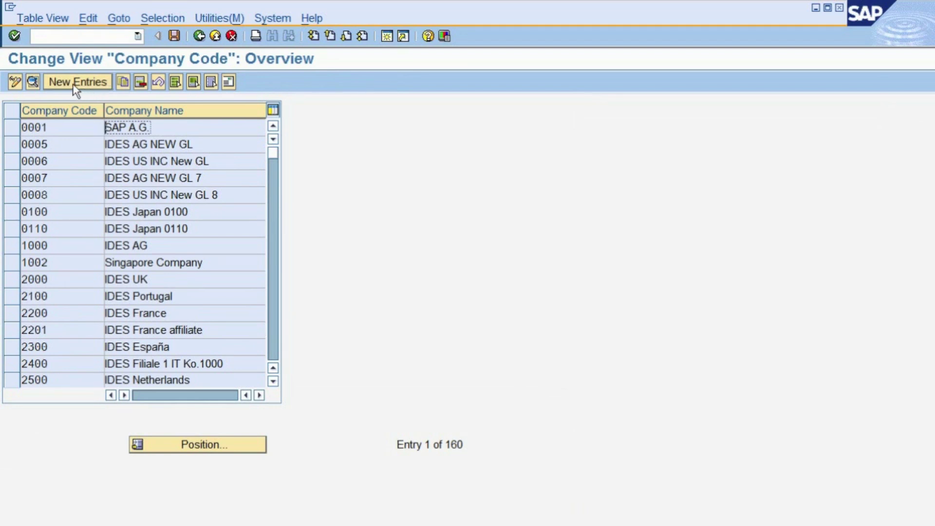
Add a new company code entry ET11 named E.T. Germany.
{"action": "left_click", "coordinate": [86, 83]}
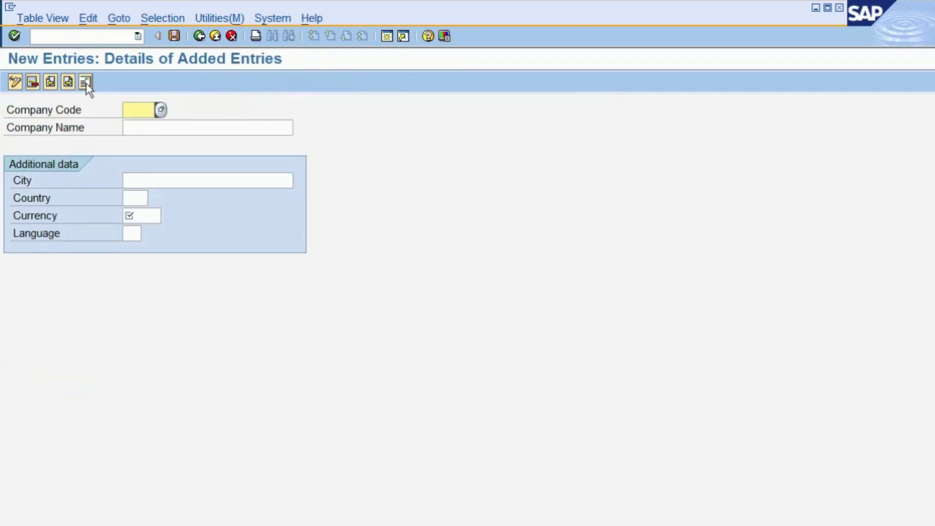
{"action": "type", "text": "ET11"}
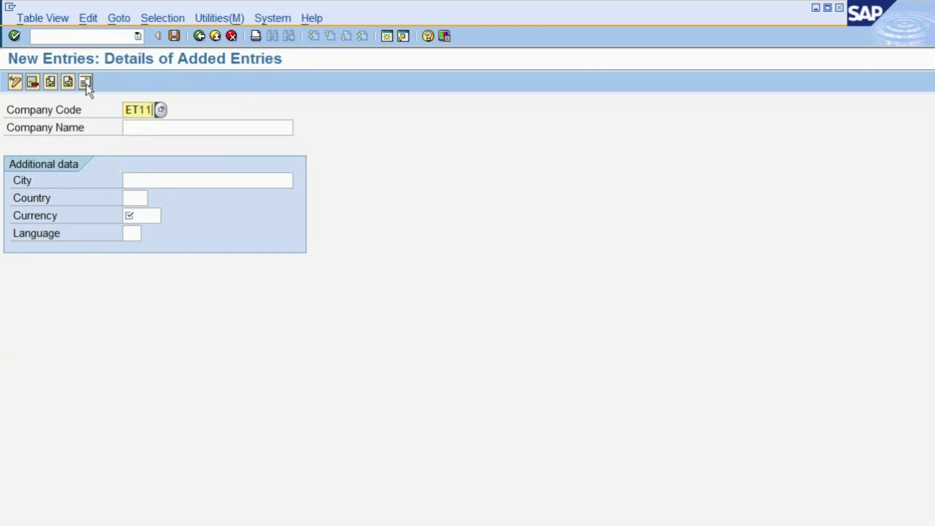
{"action": "key", "text": "Tab"}
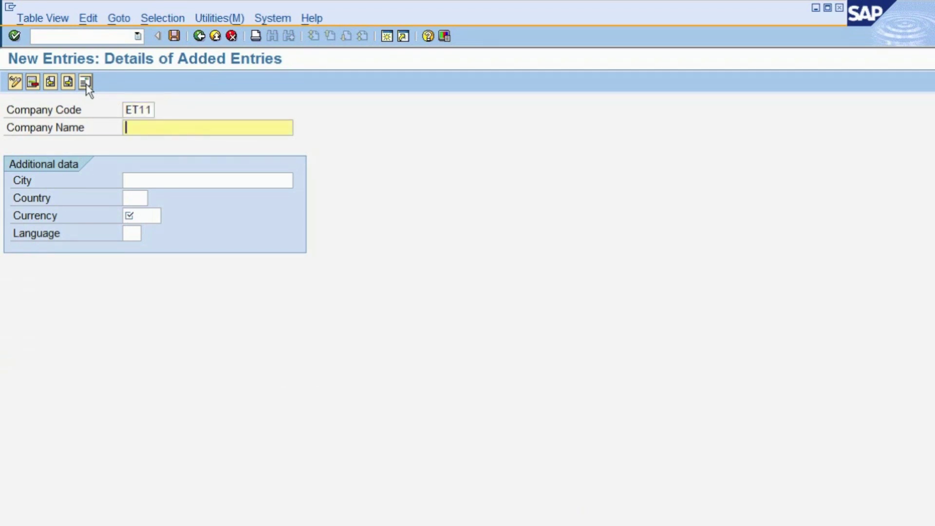
{"action": "type", "text": "E"}
{"action": "left_click", "coordinate": [171, 143]}
Enter city Frankfurt, country DE, currency EUR and language DE for ET11.
{"action": "left_click", "coordinate": [145, 182]}
{"action": "type", "text": "f"}
{"action": "key", "text": "Return"}
{"action": "key", "text": "Tab"}
{"action": "type", "text": "de"}
{"action": "key", "text": "Tab"}
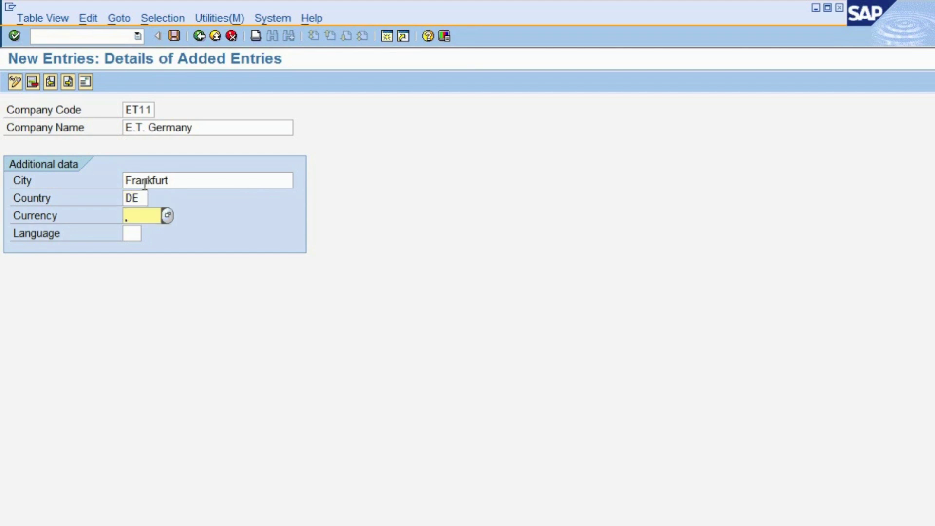
{"action": "type", "text": "eur"}
{"action": "key", "text": "Tab"}
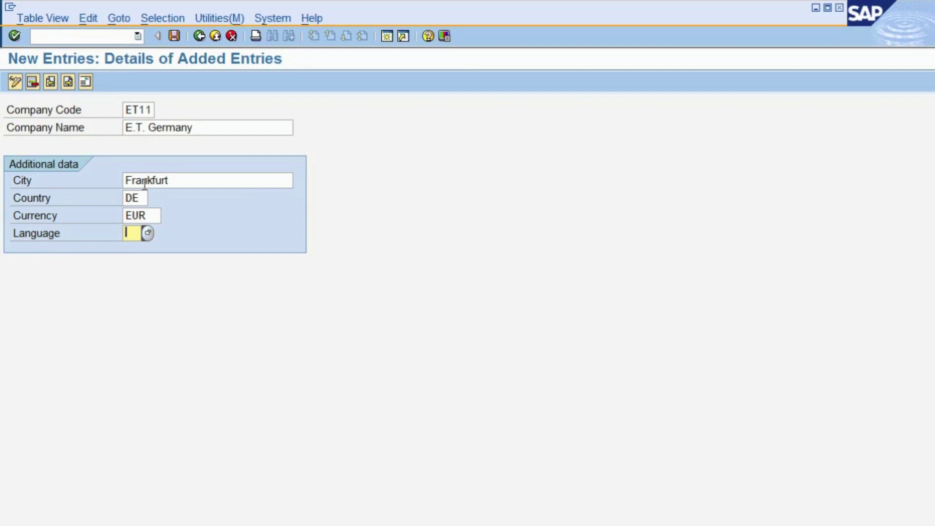
{"action": "type", "text": "de"}
Open the ET11 address and enter name Espresso Tutorials Germany plus the street and house number.
{"action": "left_click", "coordinate": [85, 82]}
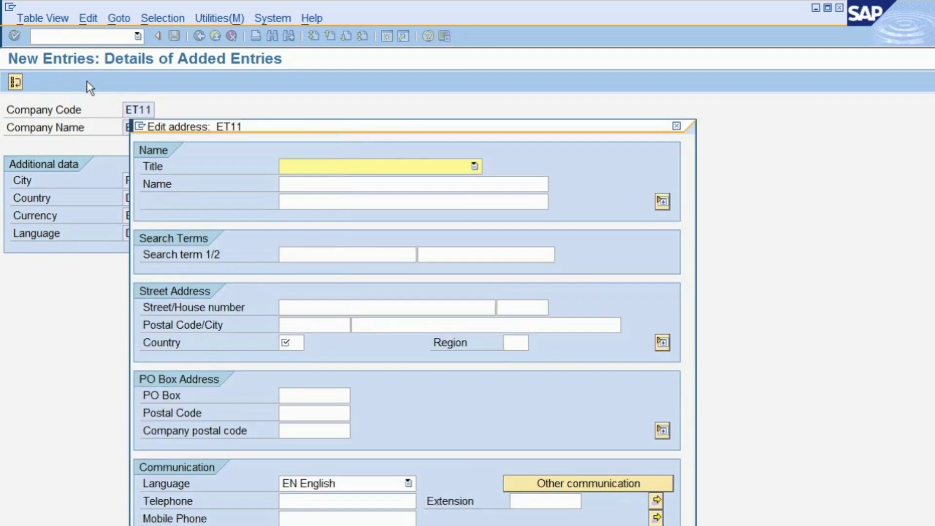
{"action": "left_click", "coordinate": [302, 183]}
{"action": "type", "text": "E"}
{"action": "key", "text": "Down"}
{"action": "key", "text": "Return"}
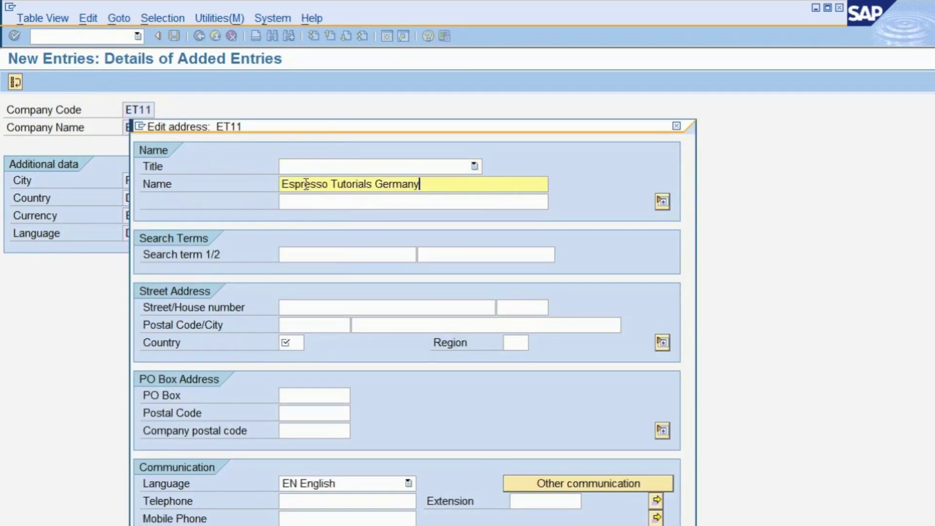
{"action": "left_click", "coordinate": [331, 308]}
{"action": "type", "text": "Os"}
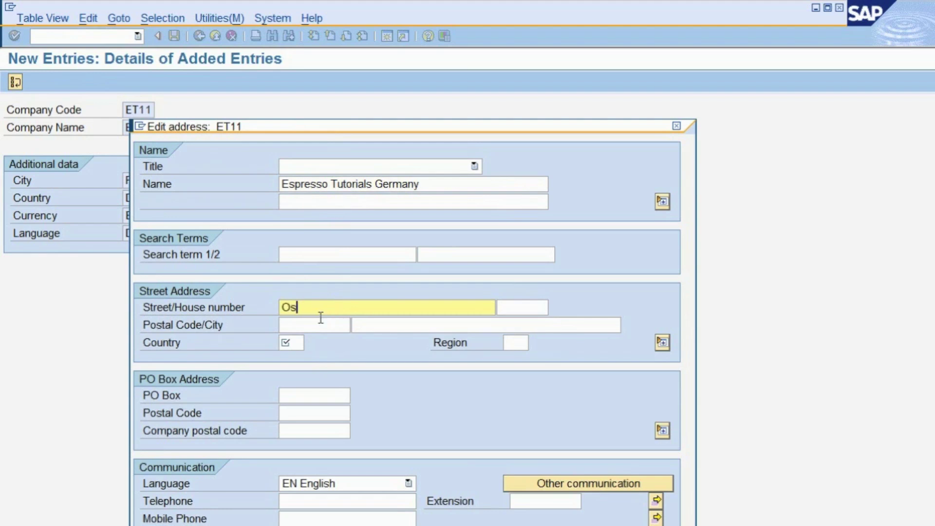
{"action": "type", "text": "kar-Sommer-Str. 3"}
Fill in the postal code, city Frankfurt and country DE.
{"action": "key", "text": "Tab"}
{"action": "type", "text": "67859"}
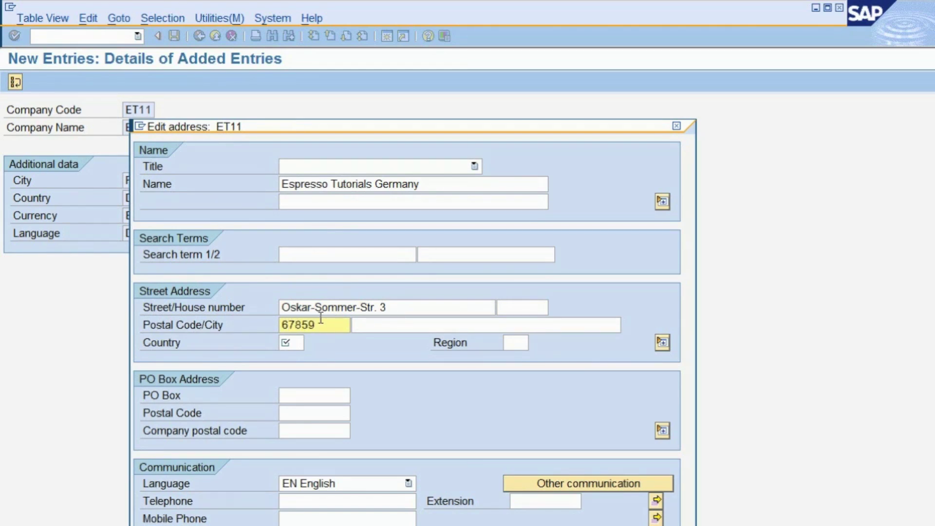
{"action": "key", "text": "Tab"}
{"action": "type", "text": "Frankfurt"}
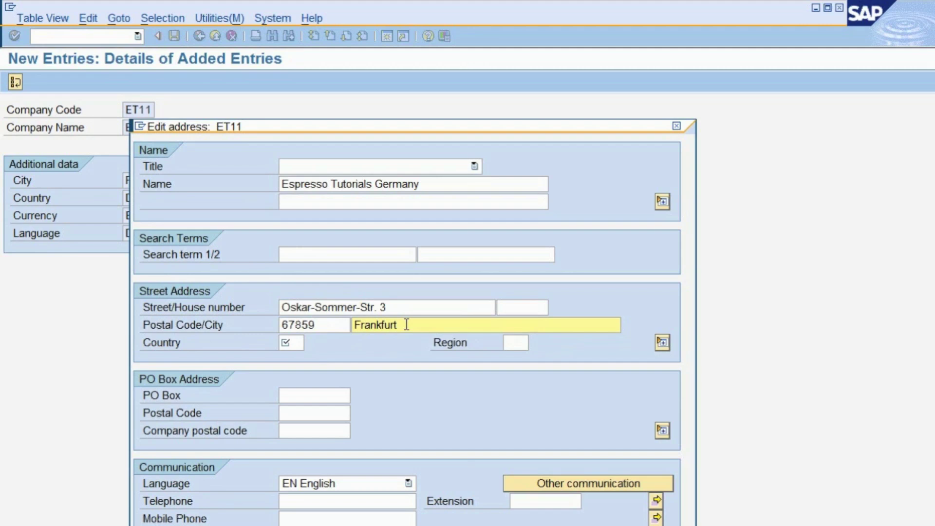
{"action": "key", "text": "Tab"}
{"action": "type", "text": "de"}
{"action": "key", "text": "Tab"}
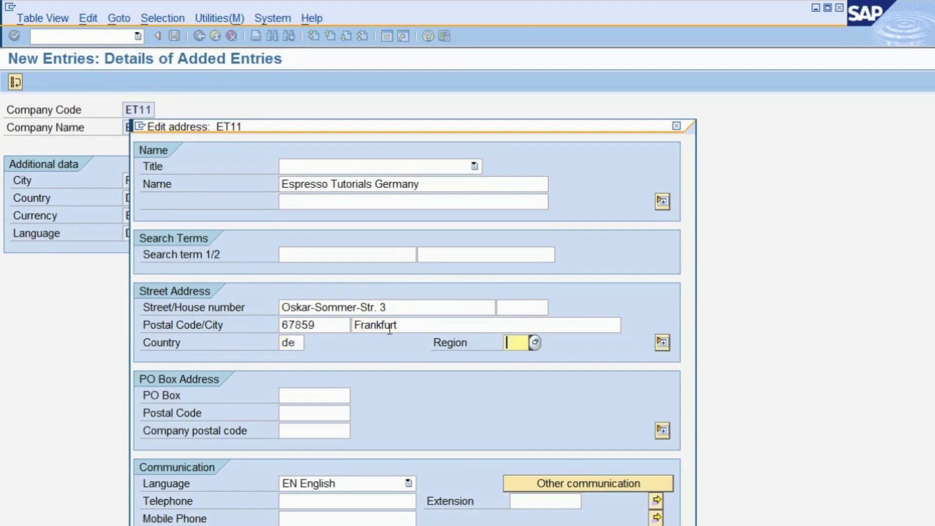
Set the communication language to German and confirm the address.
{"action": "left_click", "coordinate": [409, 483]}
{"action": "scroll", "coordinate": [410, 483], "scroll_direction": "up", "scroll_amount": 1}
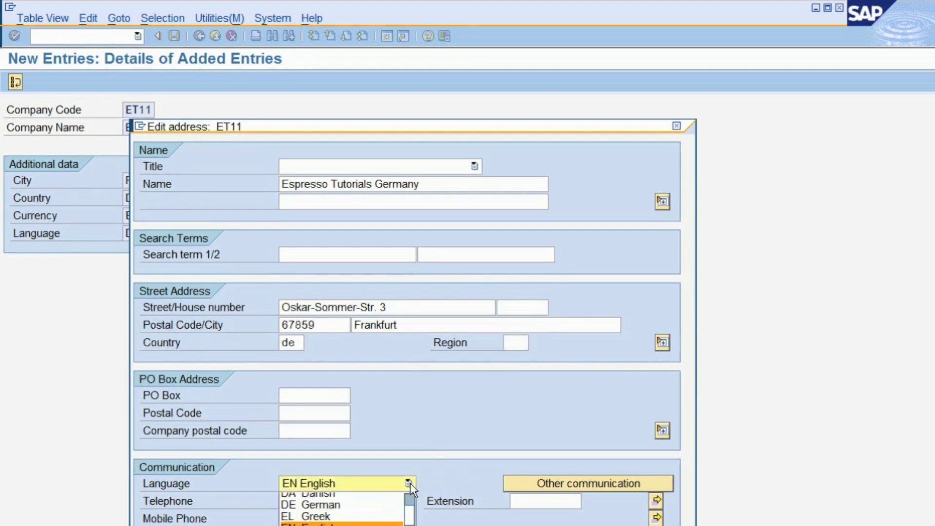
{"action": "left_click", "coordinate": [322, 511]}
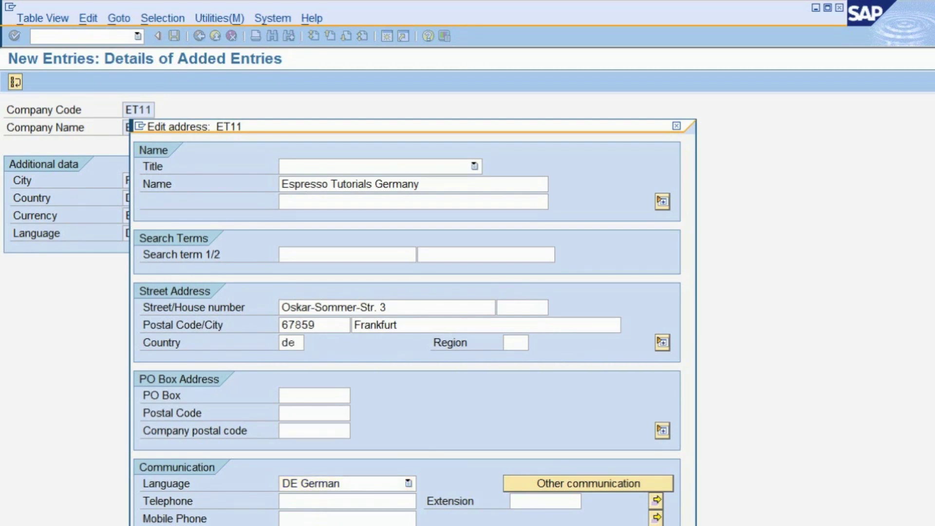
{"action": "key", "text": "Return"}
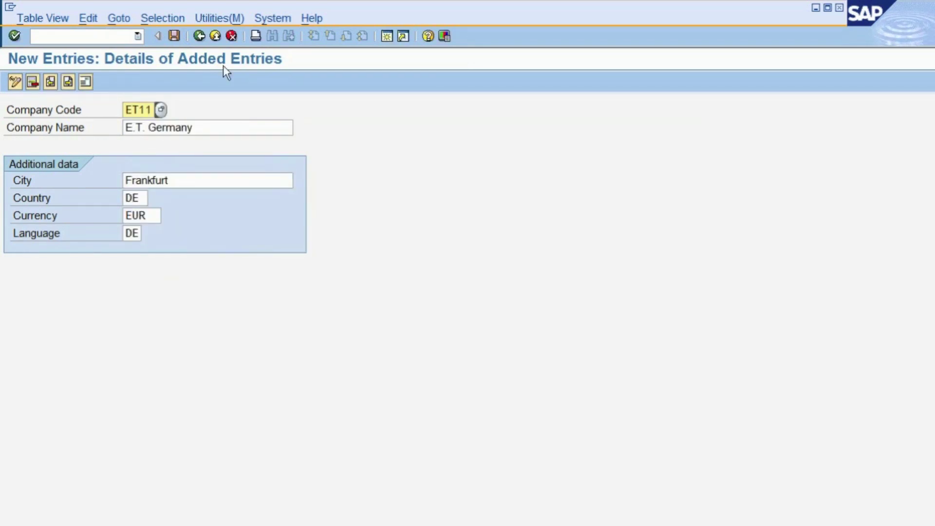
Save company code ET11, exit, and cancel the Choose Activity prompt.
{"action": "left_click", "coordinate": [174, 34]}
{"action": "left_click", "coordinate": [214, 36]}
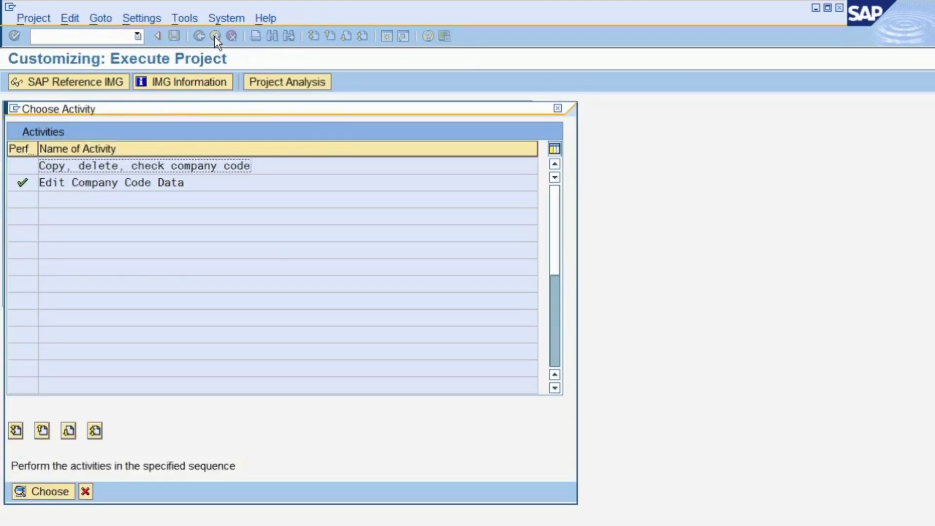
{"action": "left_click", "coordinate": [86, 493]}
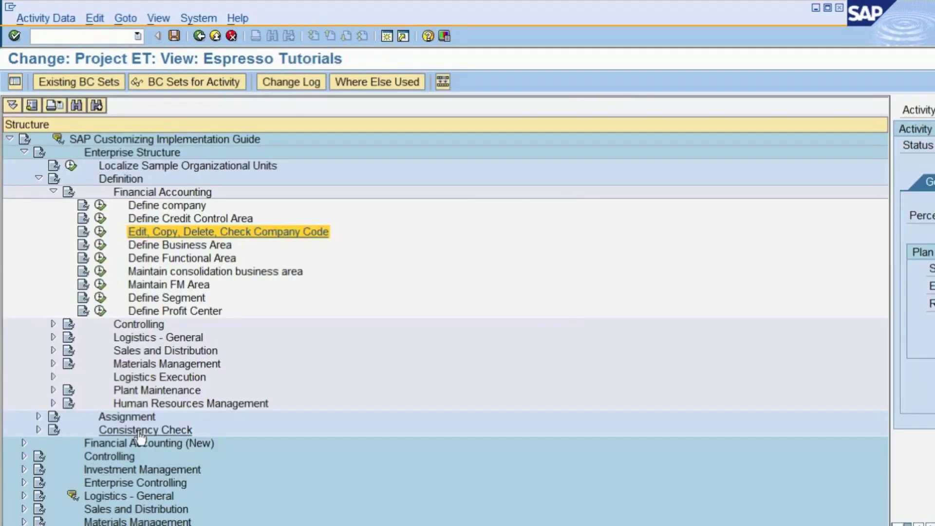
Run Financial Accounting (New) > Global Settings > Global Parameters for Company Code > Enter Global Parameters.
{"action": "left_click", "coordinate": [53, 191]}
{"action": "left_click", "coordinate": [38, 178]}
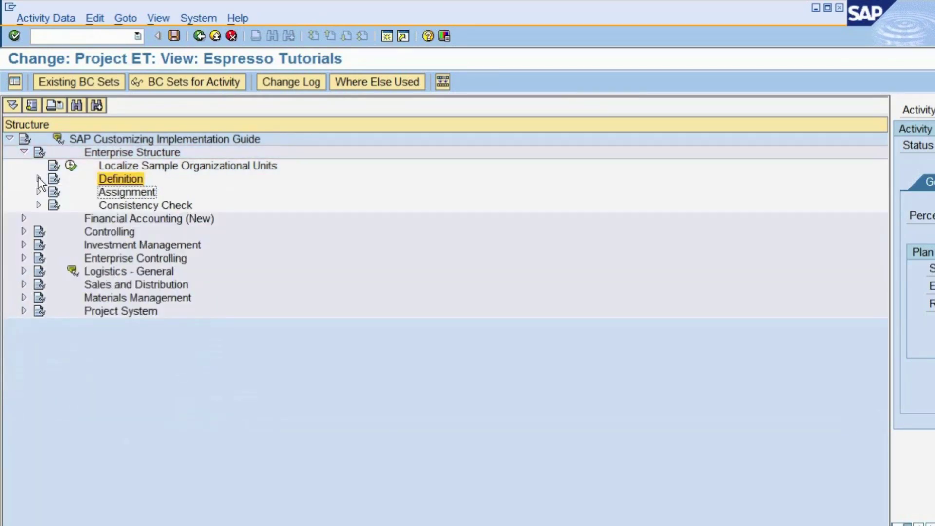
{"action": "left_click", "coordinate": [93, 220]}
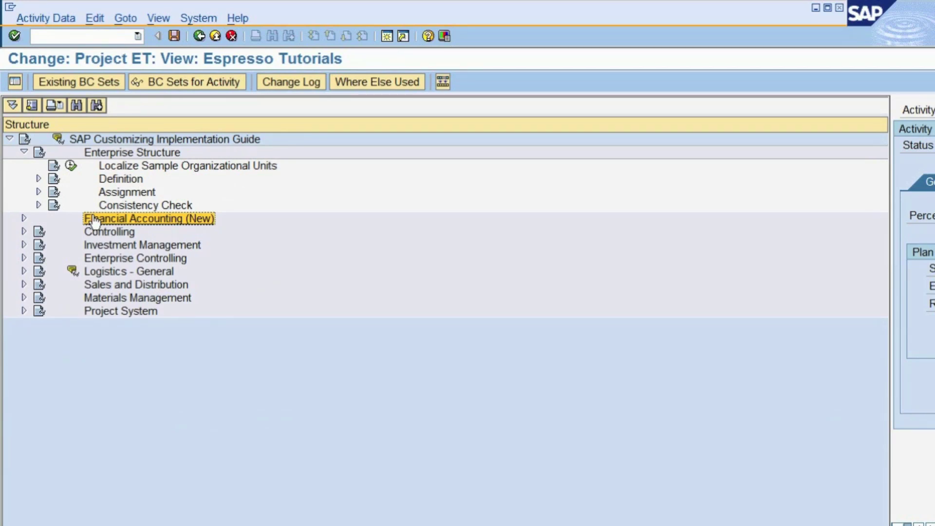
{"action": "left_click", "coordinate": [23, 217]}
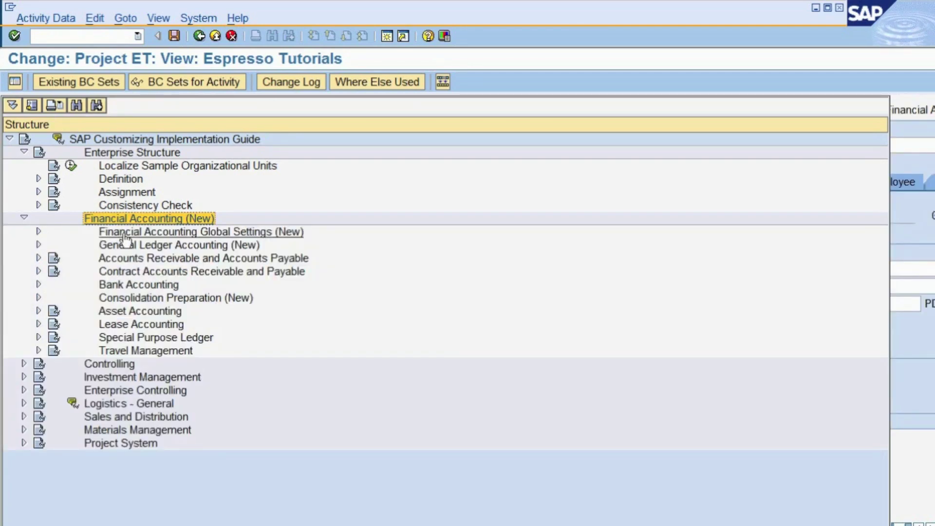
{"action": "left_click", "coordinate": [125, 234]}
{"action": "left_click", "coordinate": [39, 231]}
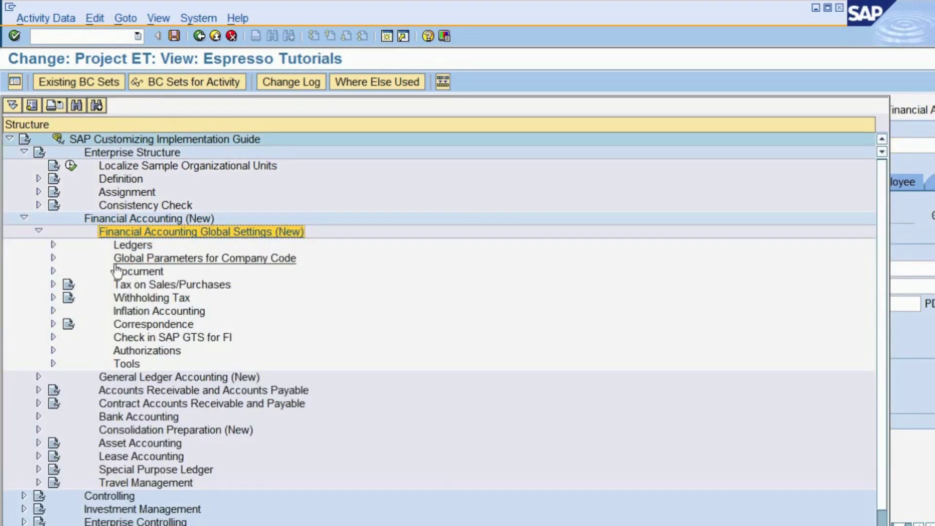
{"action": "left_click", "coordinate": [139, 259]}
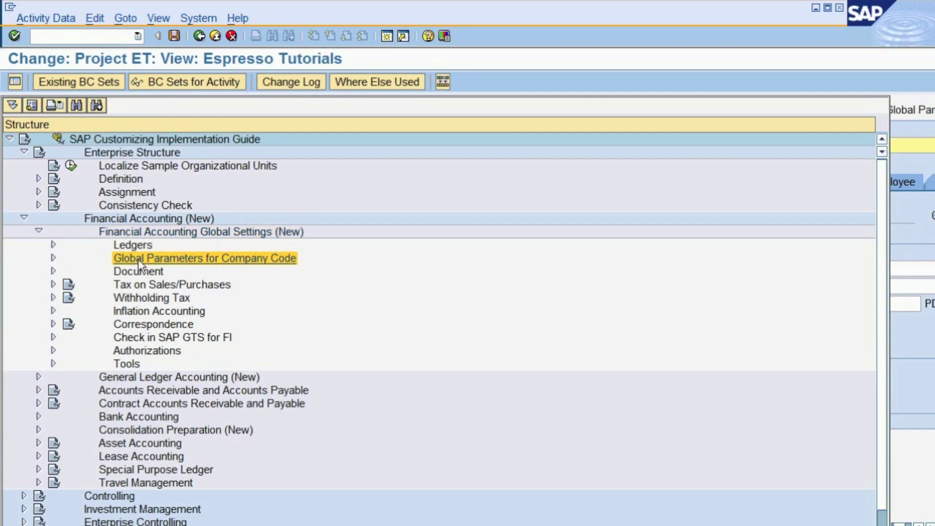
{"action": "left_click", "coordinate": [54, 258]}
{"action": "left_click", "coordinate": [160, 272]}
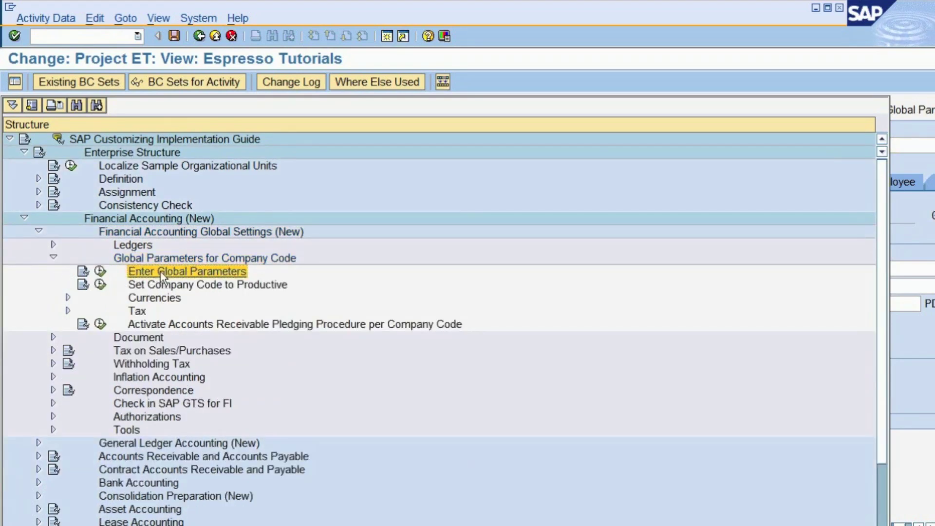
{"action": "left_click", "coordinate": [100, 272]}
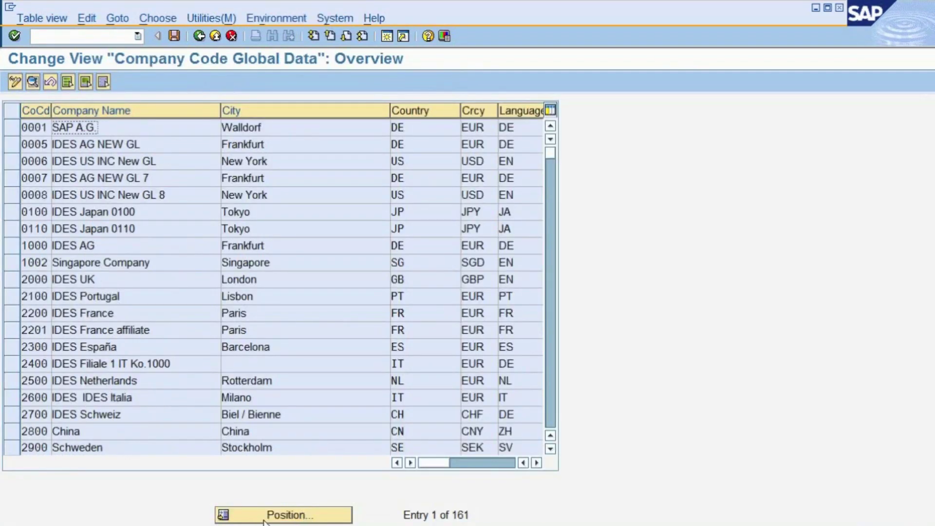
Position the list on company code ET11 and open its global data details.
{"action": "left_click", "coordinate": [313, 518]}
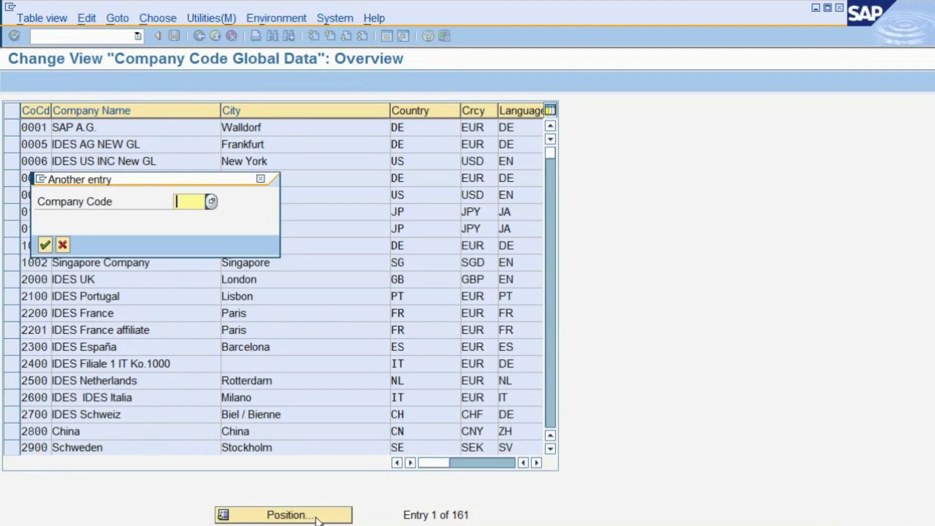
{"action": "type", "text": "et11"}
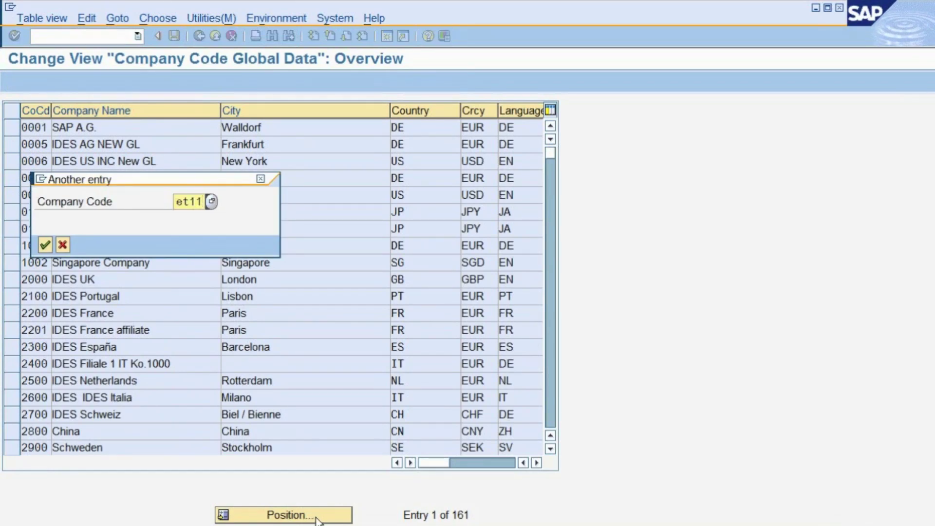
{"action": "key", "text": "Return"}
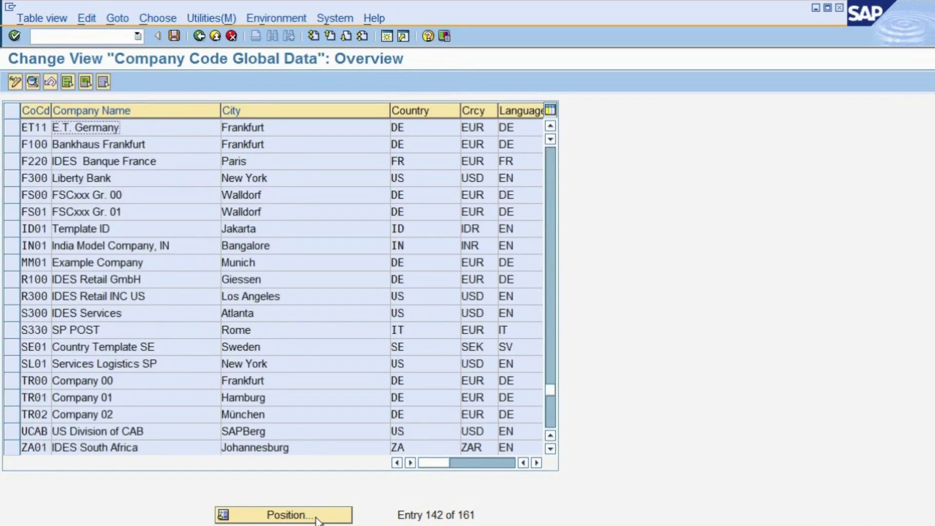
{"action": "double_click", "coordinate": [120, 129]}
{"action": "left_click", "coordinate": [415, 198]}
Enter fiscal year variant K4, field status and posting period variants 1000, 10% exchange deviation, and propose fiscal year.
{"action": "type", "text": "K4"}
{"action": "left_click", "coordinate": [238, 304]}
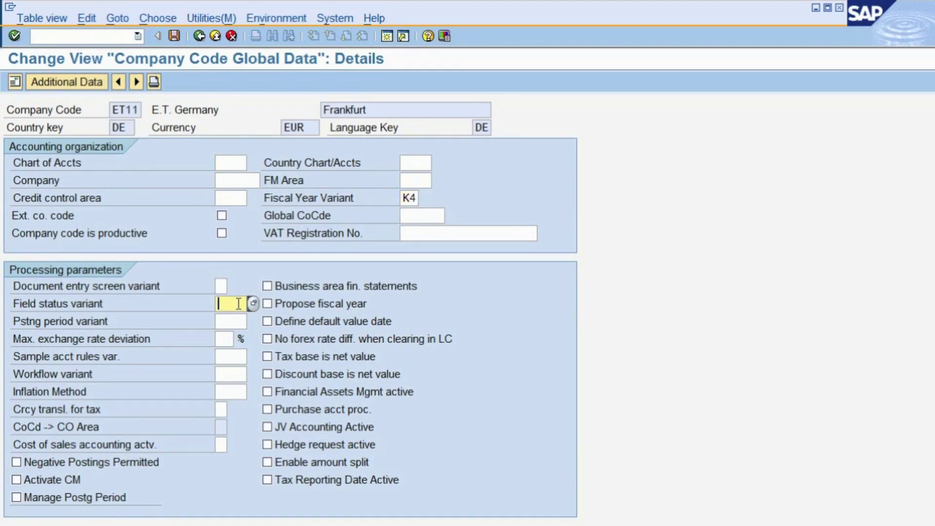
{"action": "type", "text": "1000"}
{"action": "left_click", "coordinate": [234, 321]}
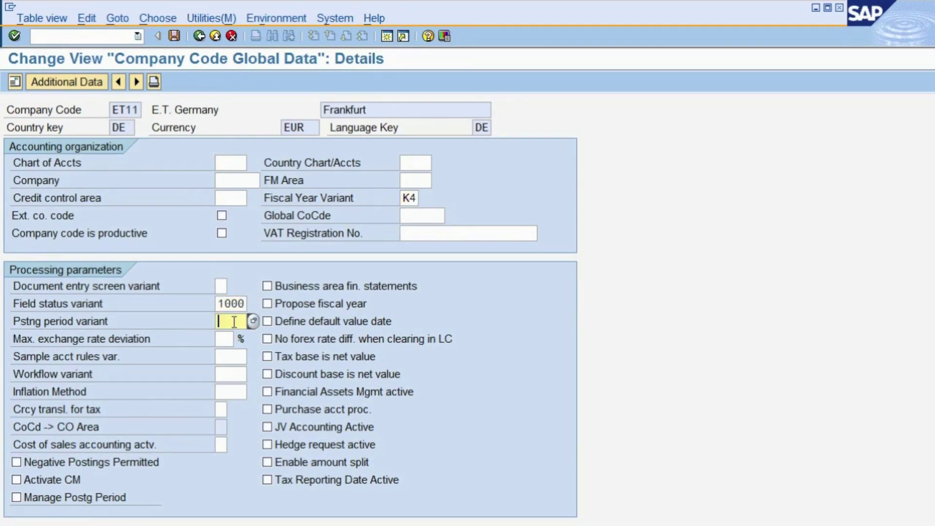
{"action": "type", "text": "1000"}
{"action": "left_click", "coordinate": [219, 340]}
{"action": "type", "text": "10"}
{"action": "left_click", "coordinate": [267, 304]}
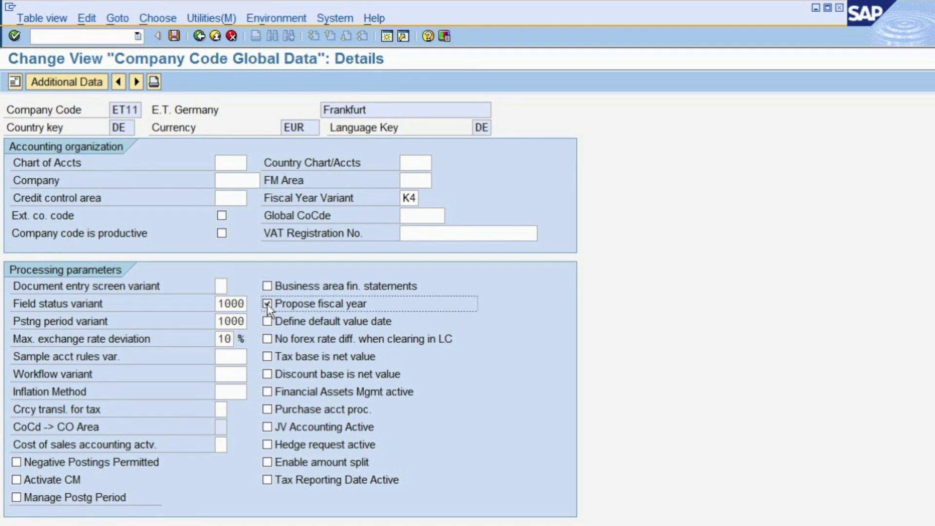
Set chart of accounts INT and save ET11's global parameters.
{"action": "left_click", "coordinate": [223, 163]}
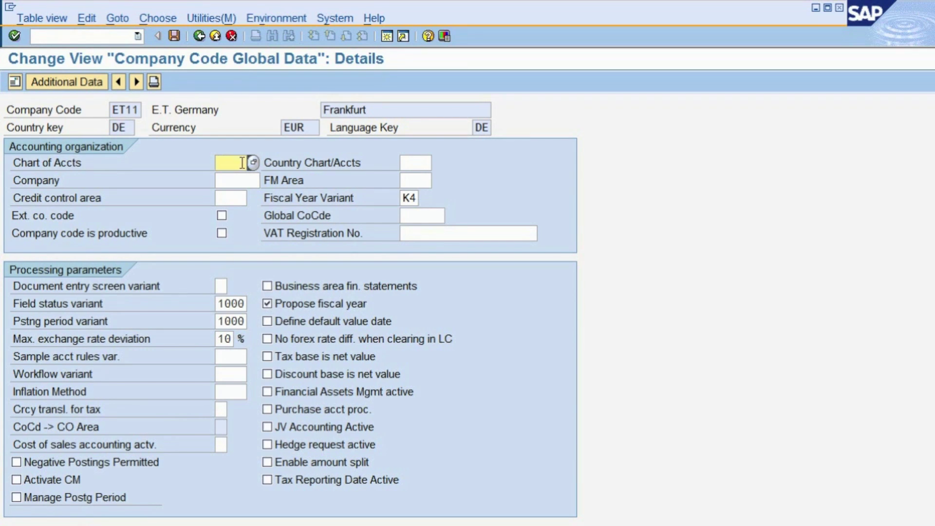
{"action": "key", "text": "Escape"}
{"action": "left_click", "coordinate": [174, 35]}
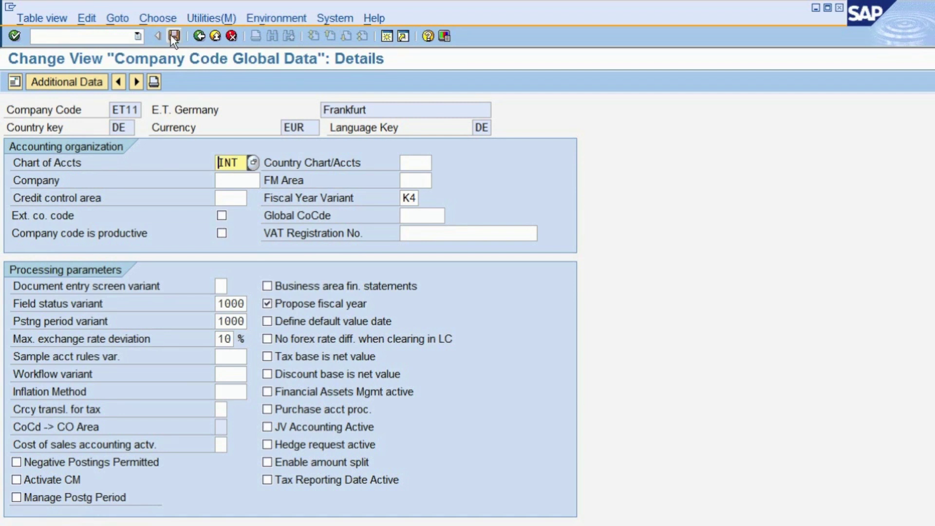